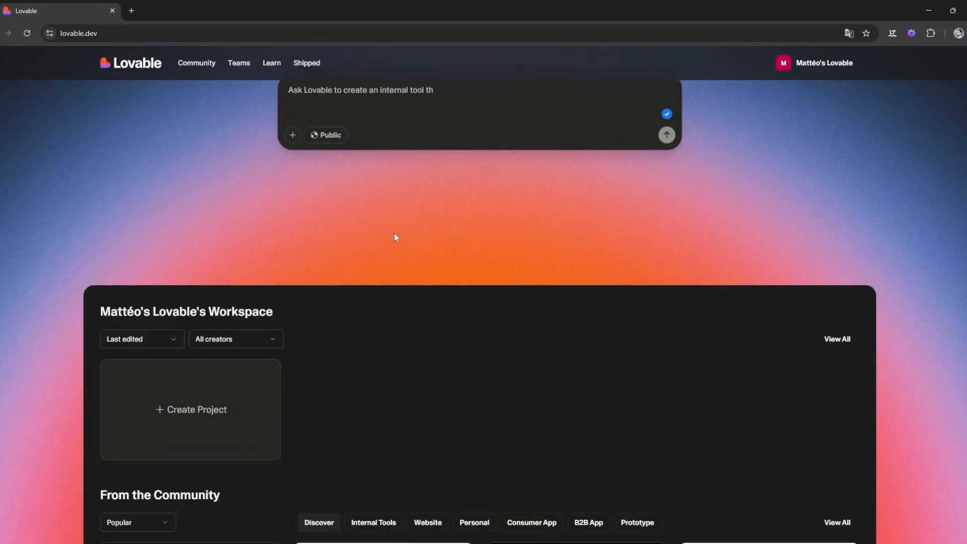
Step: Look through the community projects on the home page and check the account's daily credit usage
scroll(469, 242, "down", 2)
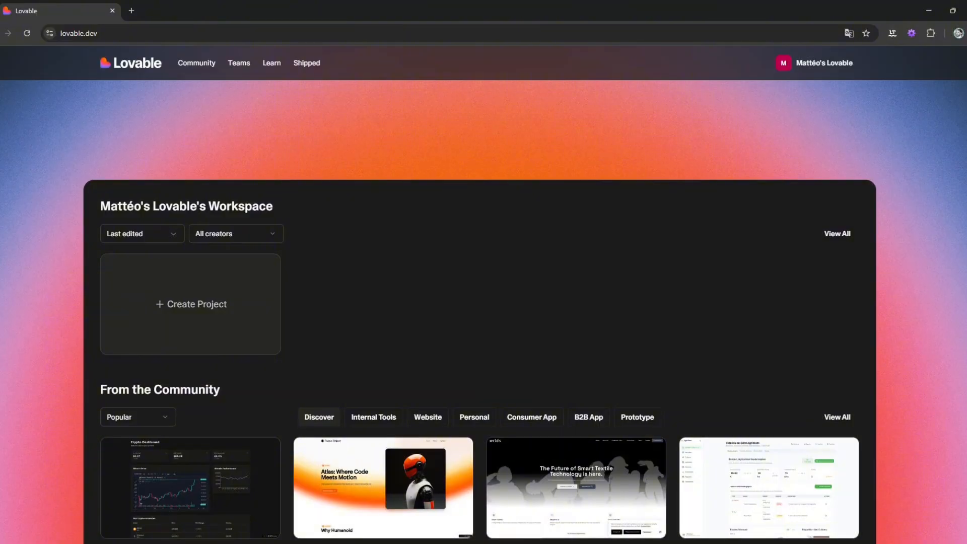
scroll(129, 195, "down", 6)
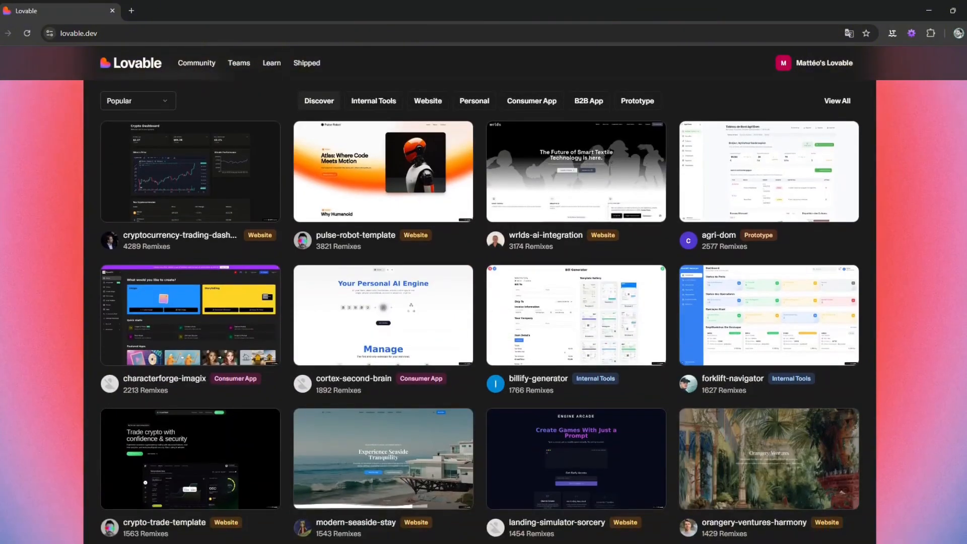
scroll(403, 240, "down", 3)
scroll(421, 244, "up", 2)
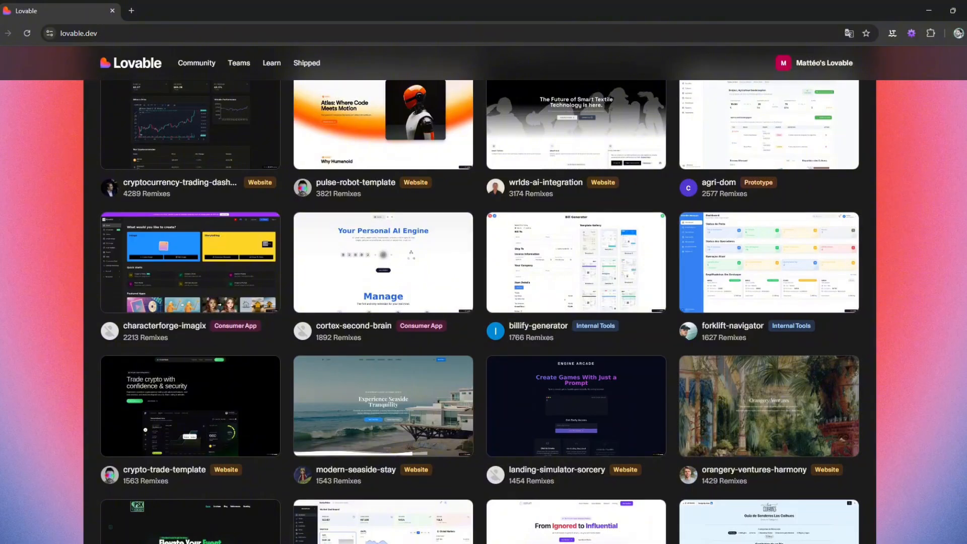
scroll(422, 251, "down", 6)
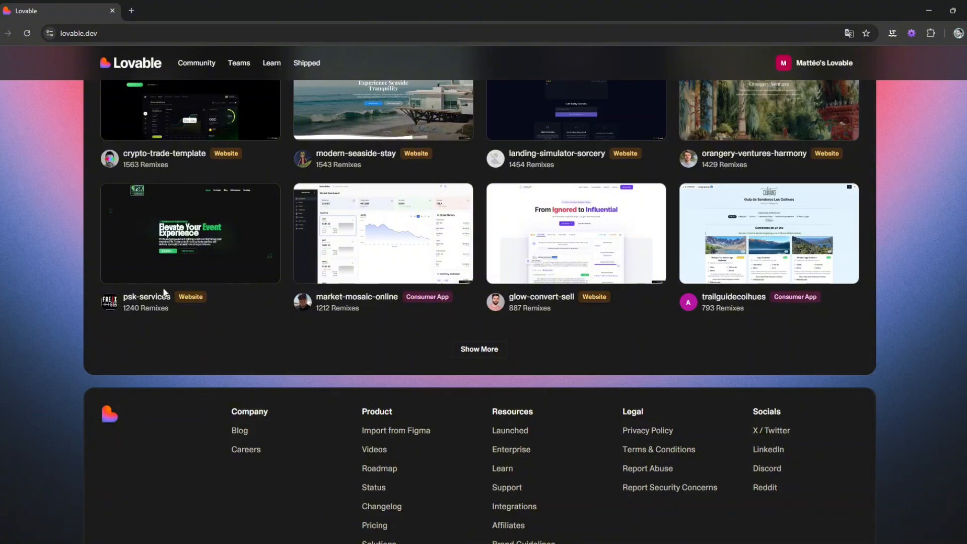
scroll(371, 291, "up", 5)
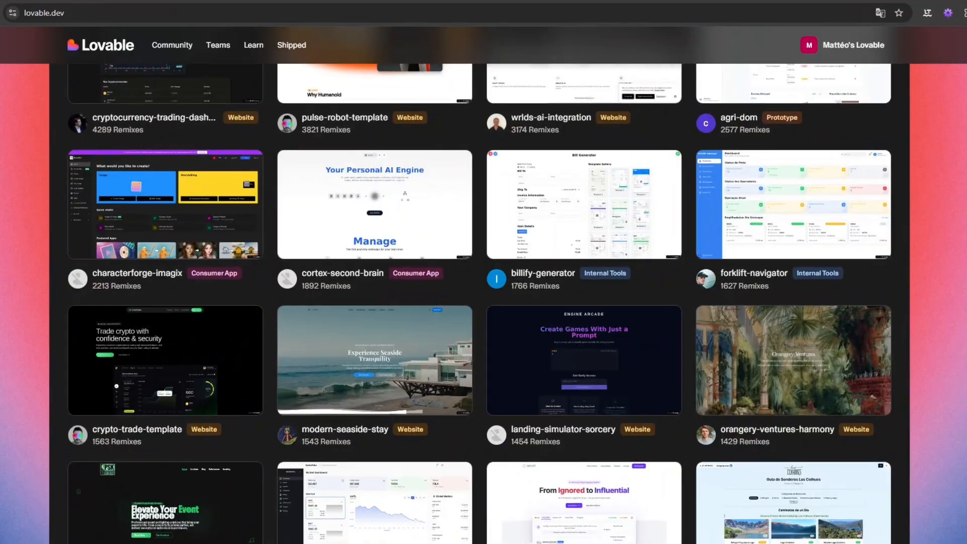
scroll(549, 222, "up", 10)
scroll(554, 217, "up", 5)
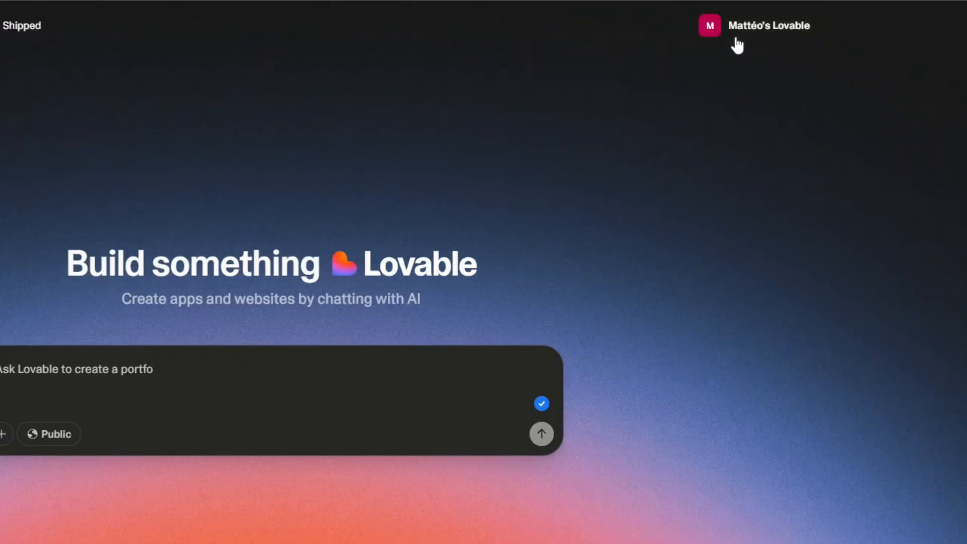
left_click(803, 71)
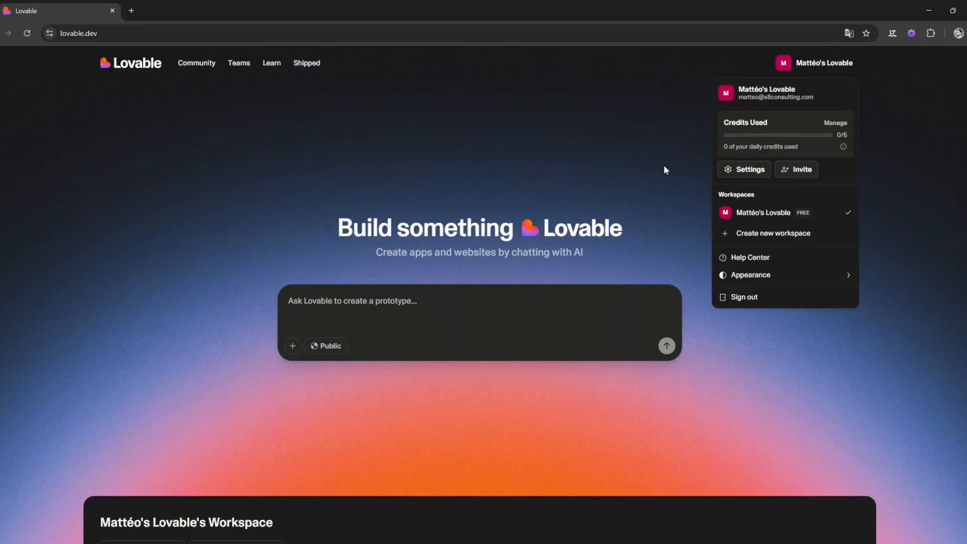
left_click(536, 173)
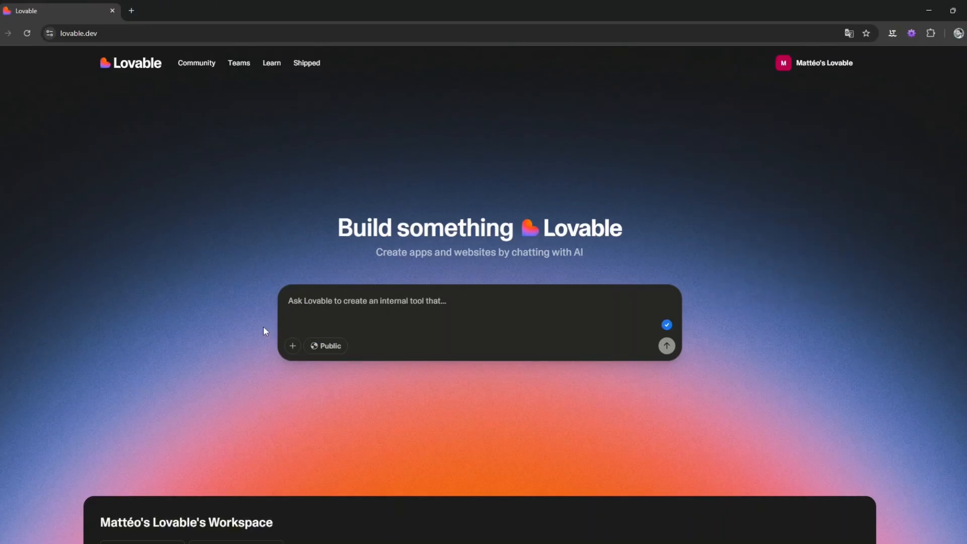
Step: Review the popular community templates with their categories and check the account's workspace and plan details
scroll(237, 372, "down", 7)
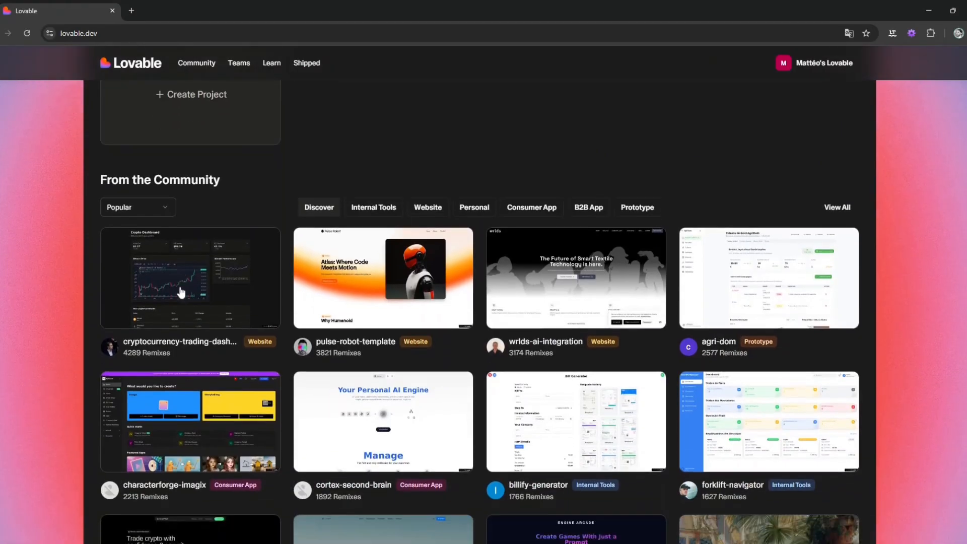
scroll(182, 292, "down", 1)
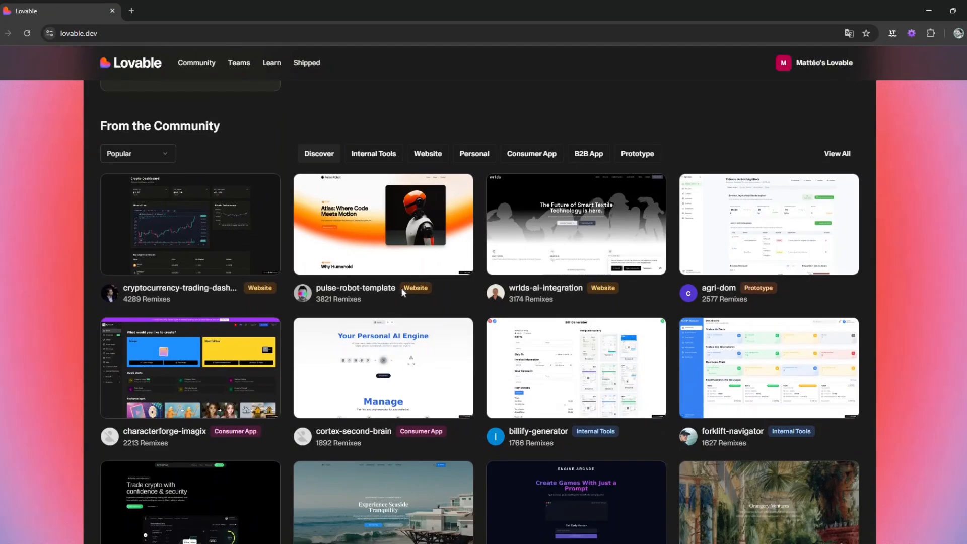
scroll(569, 371, "down", 1)
scroll(569, 371, "down", 6)
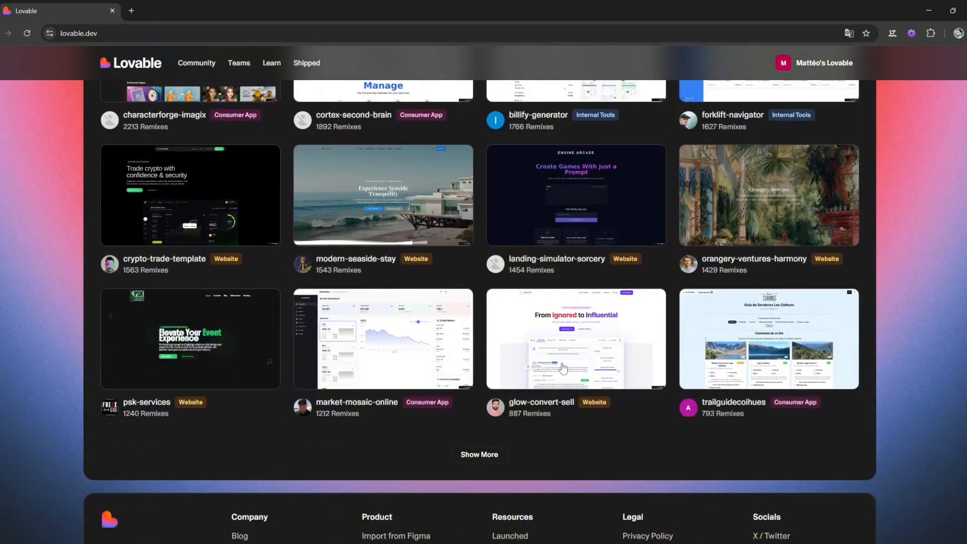
scroll(500, 305, "down", 3)
scroll(500, 303, "up", 9)
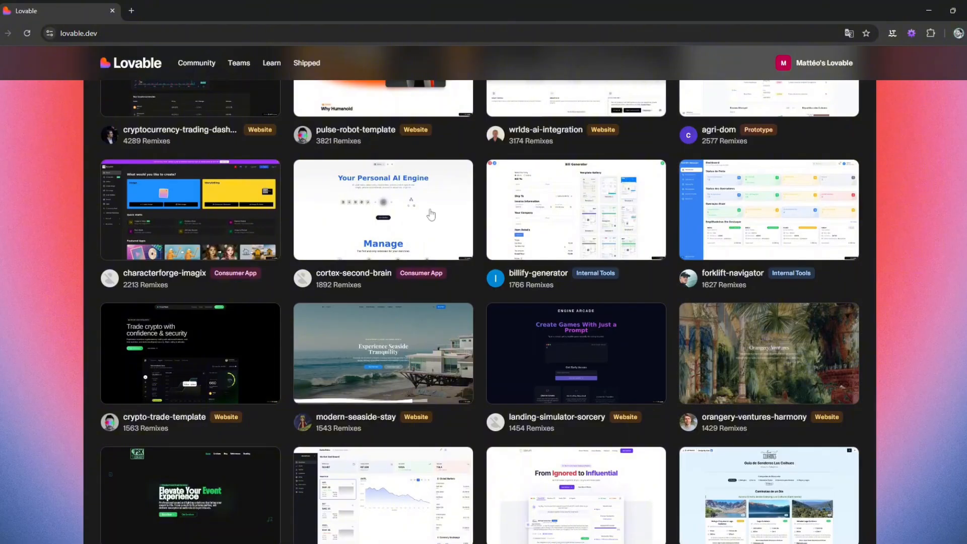
scroll(325, 183, "up", 2)
scroll(220, 134, "up", 2)
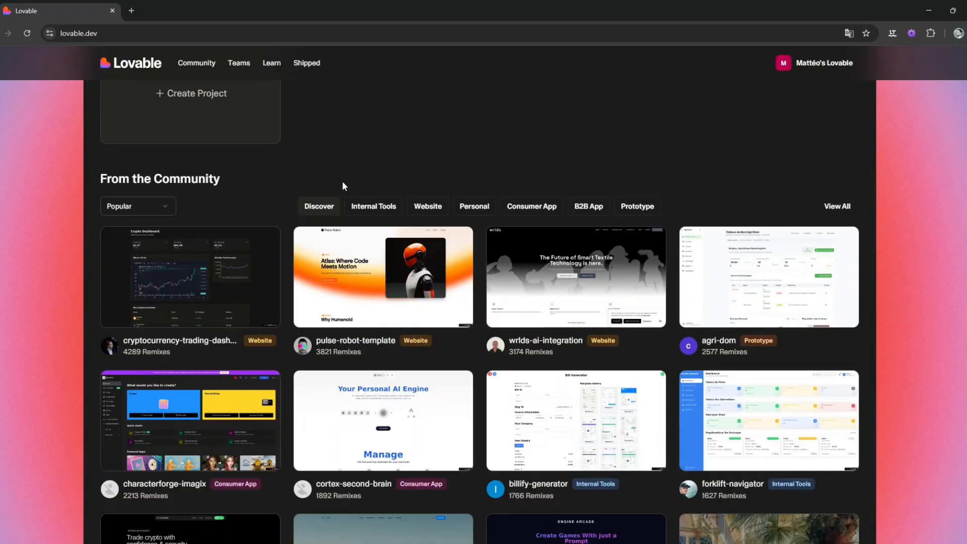
scroll(433, 186, "up", 1)
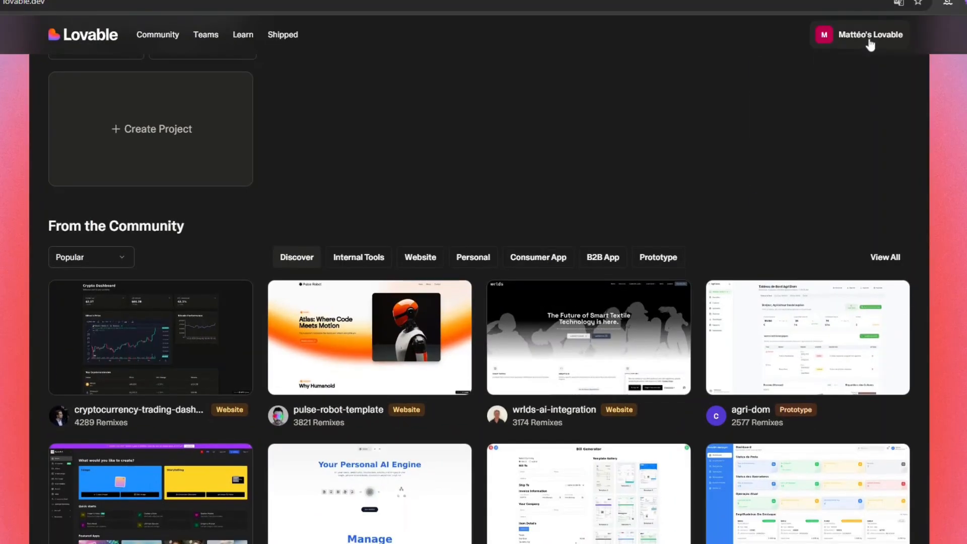
left_click(819, 63)
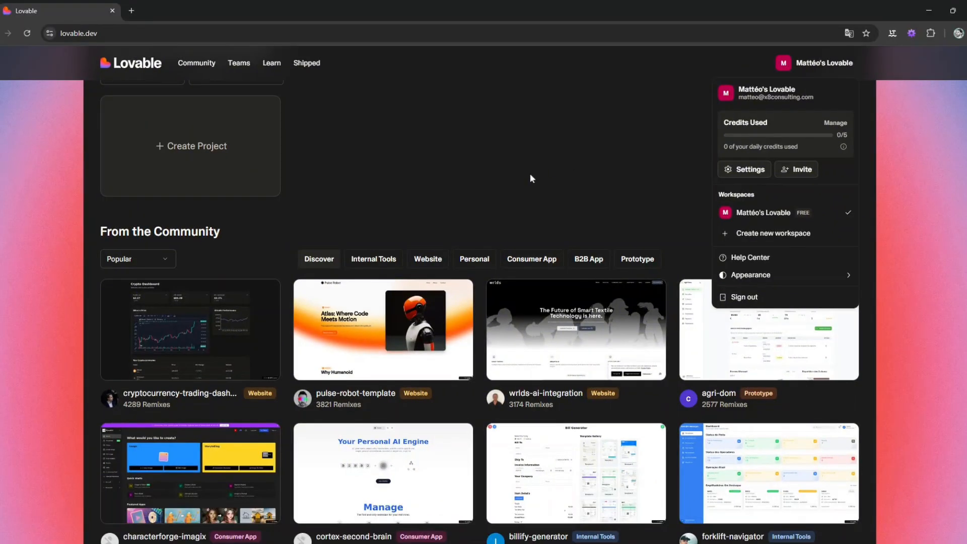
left_click(530, 177)
Step: Create a project with the prompt "Je veux créer une app de réservation pour des séances de coaching, avec paiement à la carte."
scroll(202, 217, "up", 3)
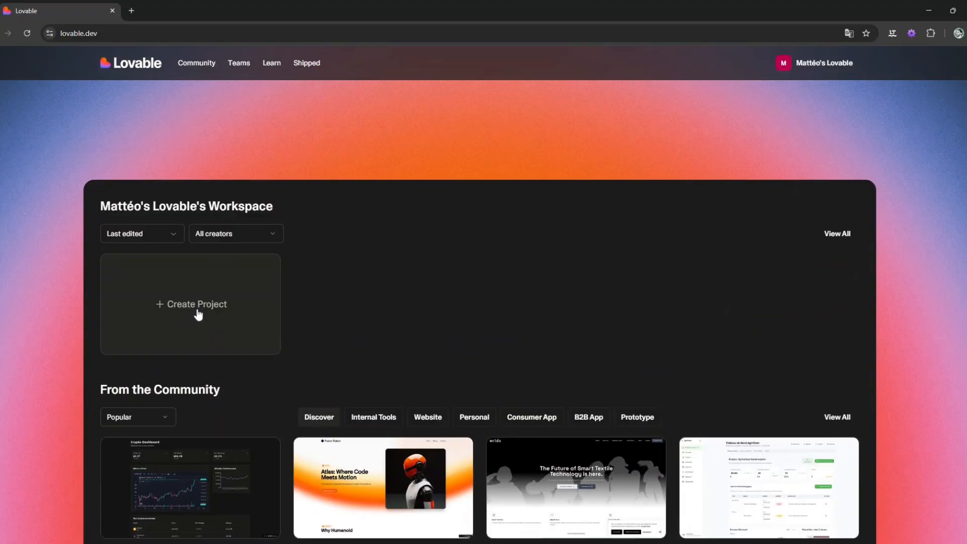
left_click(195, 305)
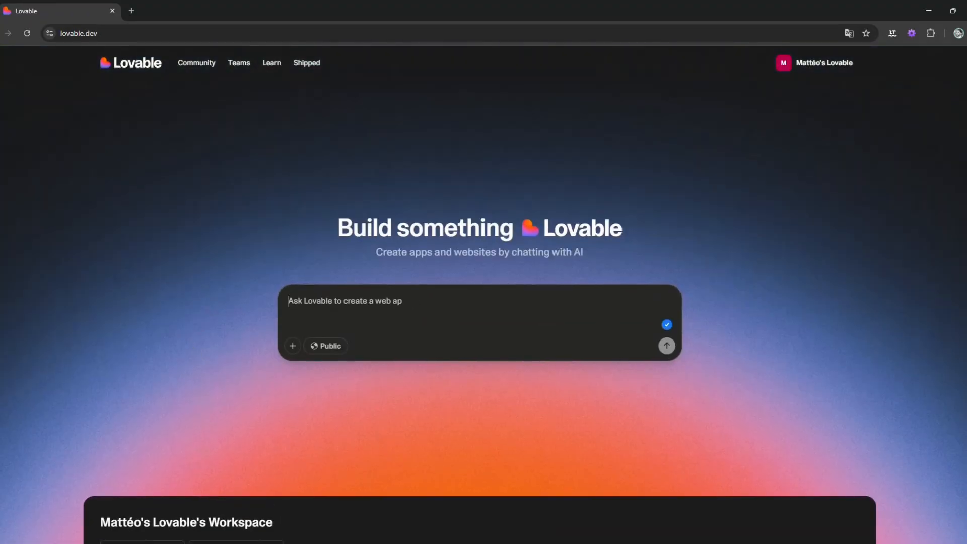
type("Je ")
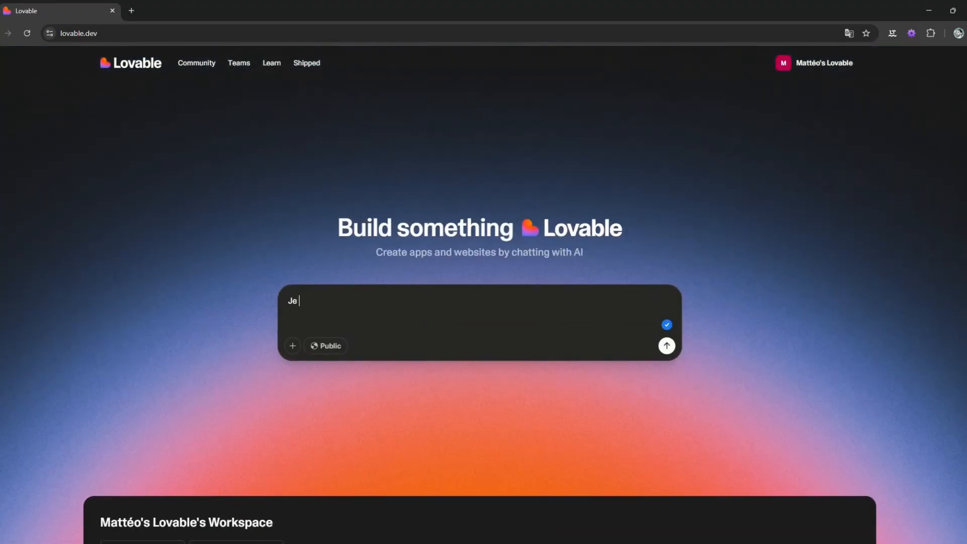
type("veux créer une app de ")
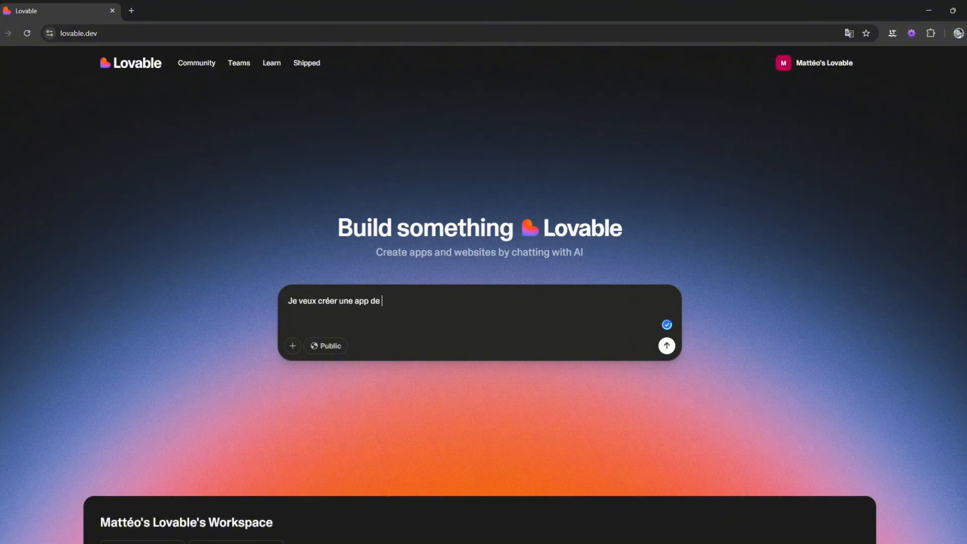
type("réservation pour des séances de coaching, avec paie")
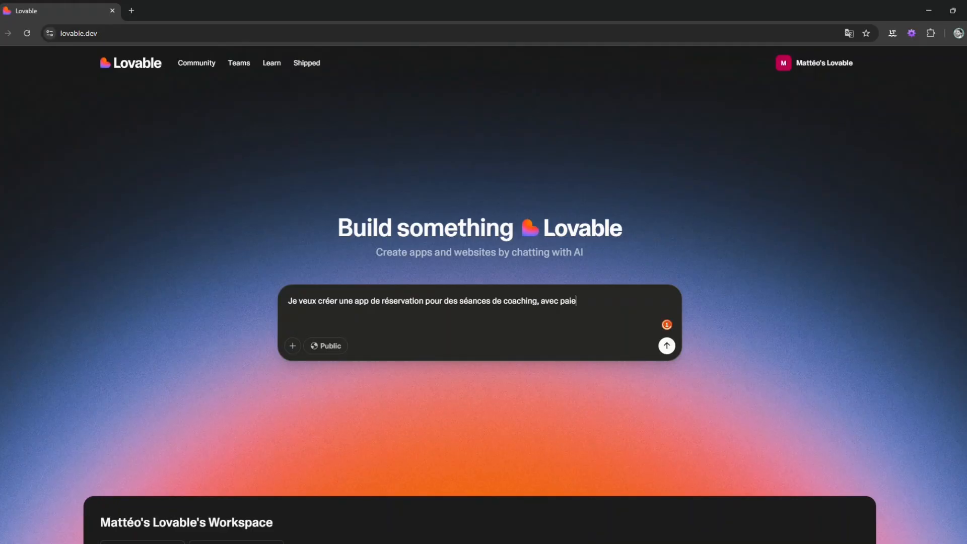
type("ment à la carte.")
left_click(666, 346)
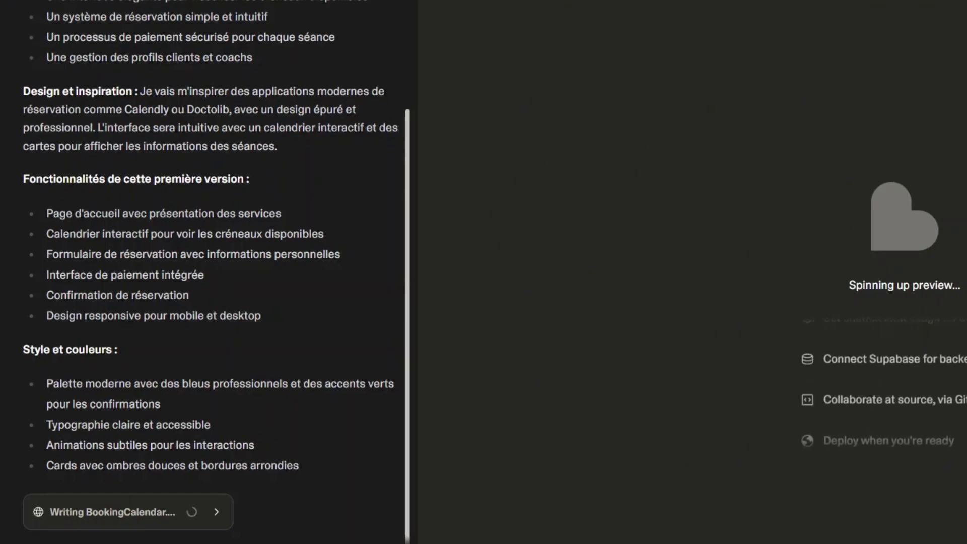
Step: Read the AI's plan for the booking app, covering its features, design inspiration, style and colours
scroll(237, 211, "up", 3)
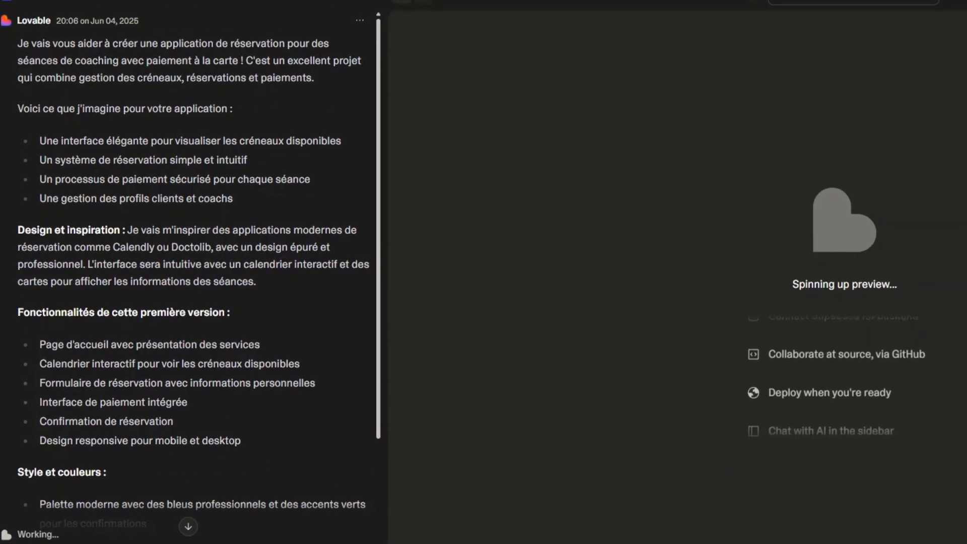
scroll(211, 145, "down", 1)
scroll(190, 162, "down", 2)
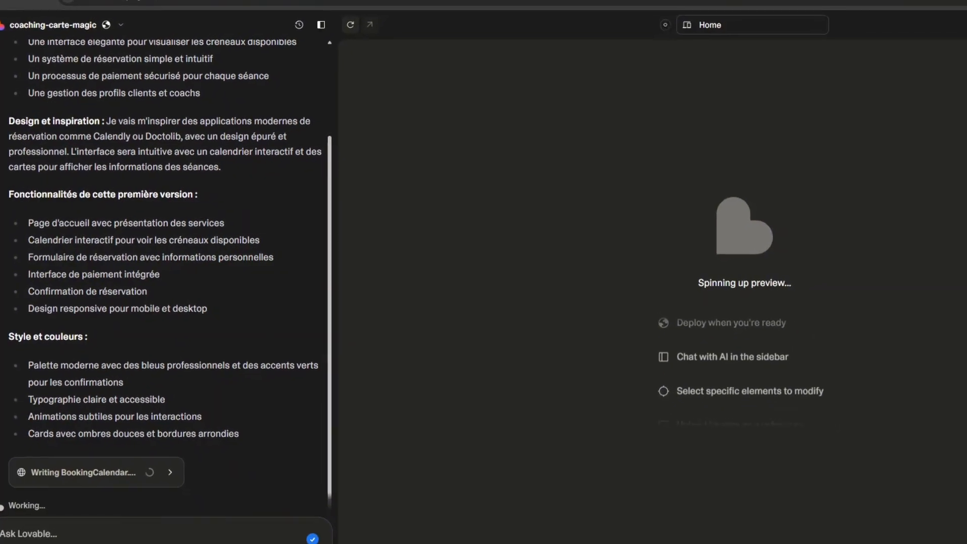
left_click_drag(9, 337, 60, 348)
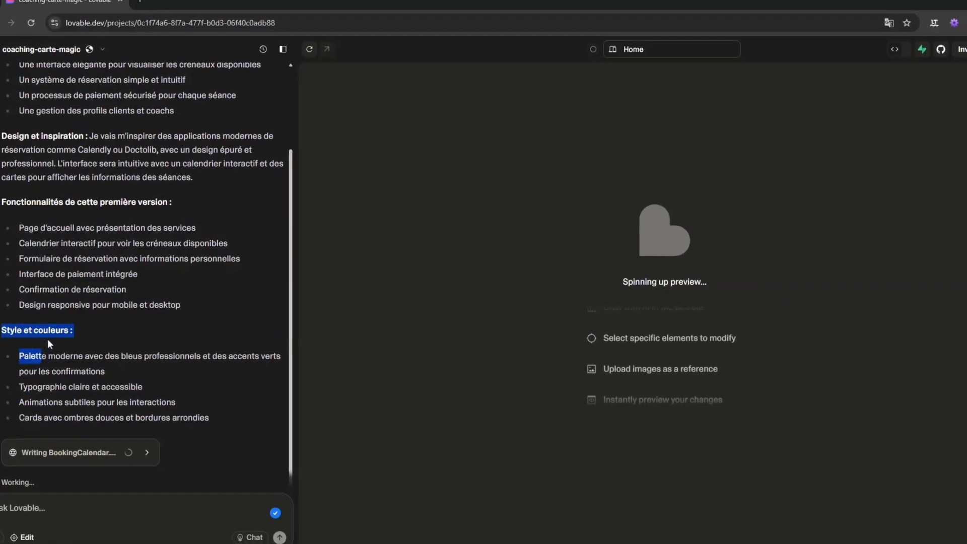
left_click(22, 364)
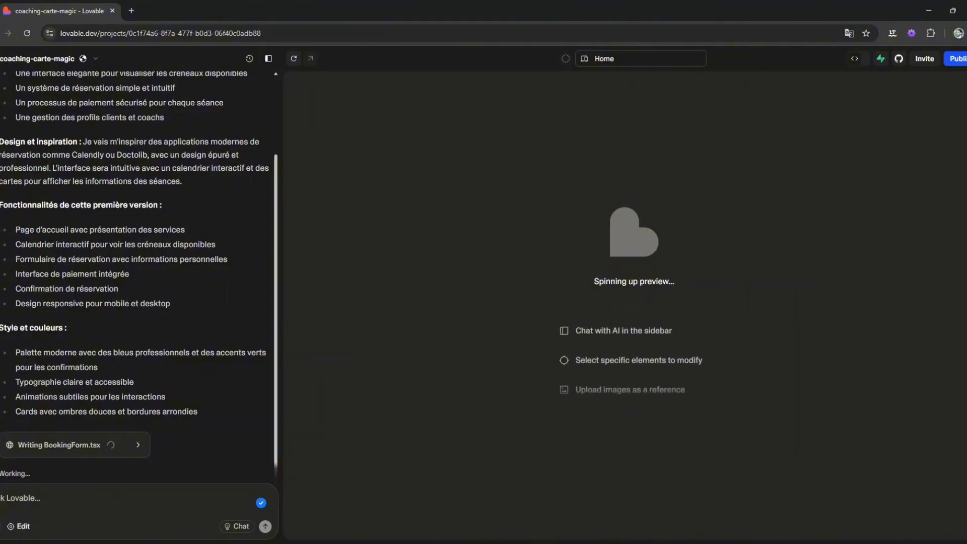
left_click_drag(63, 382, 121, 382)
left_click(121, 383)
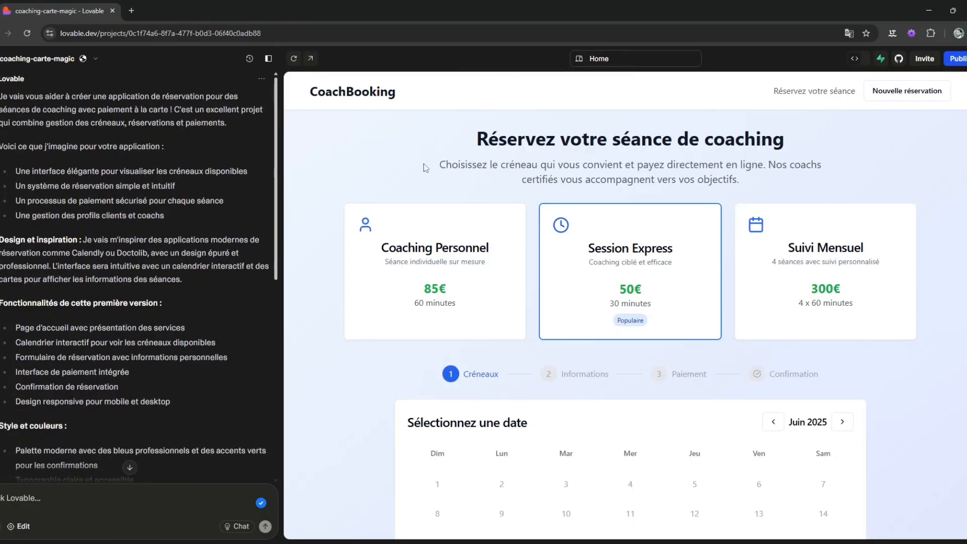
Step: Examine the generated CoachBooking page's coaching offers in the preview and read through the AI's full reply
scroll(453, 161, "down", 1)
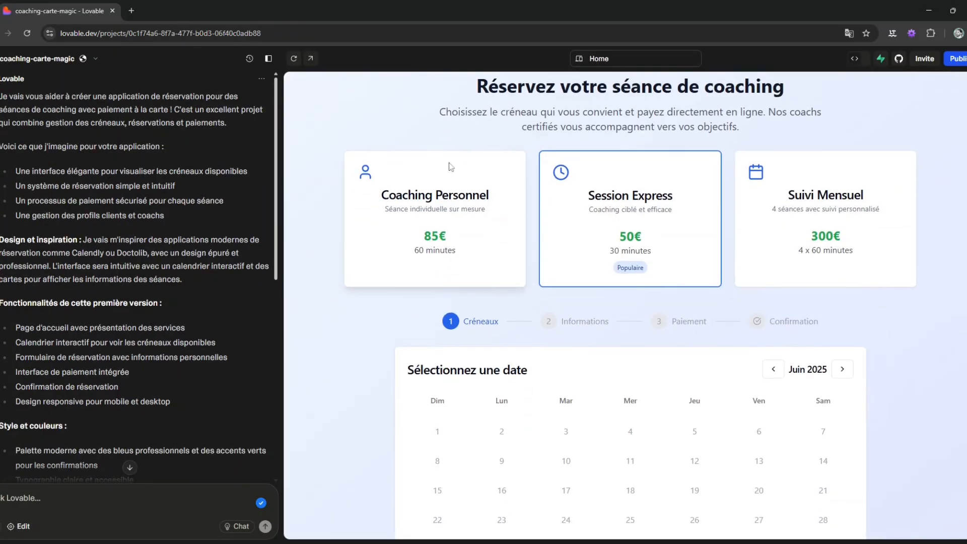
scroll(451, 166, "up", 1)
scroll(453, 146, "down", 2)
scroll(453, 146, "up", 2)
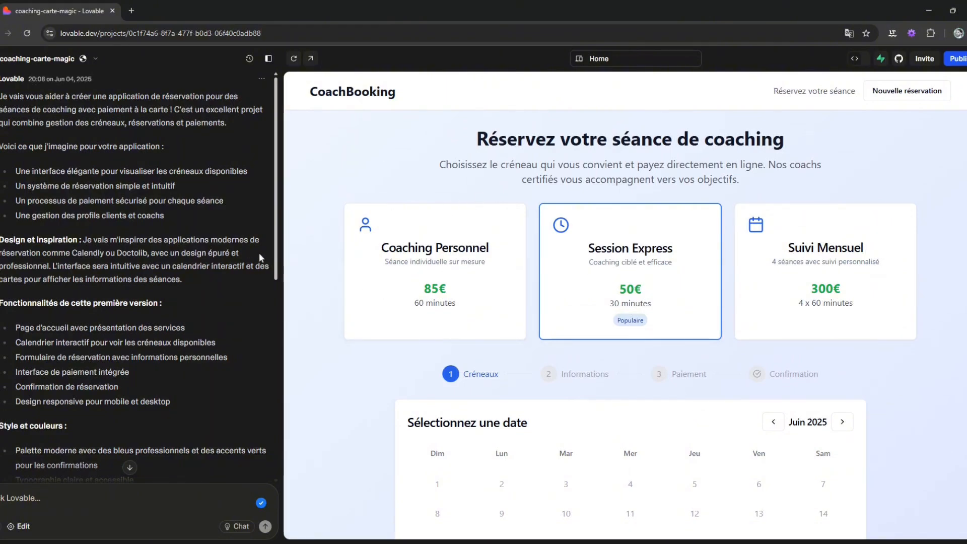
left_click_drag(276, 259, 273, 457)
scroll(184, 292, "up", 5)
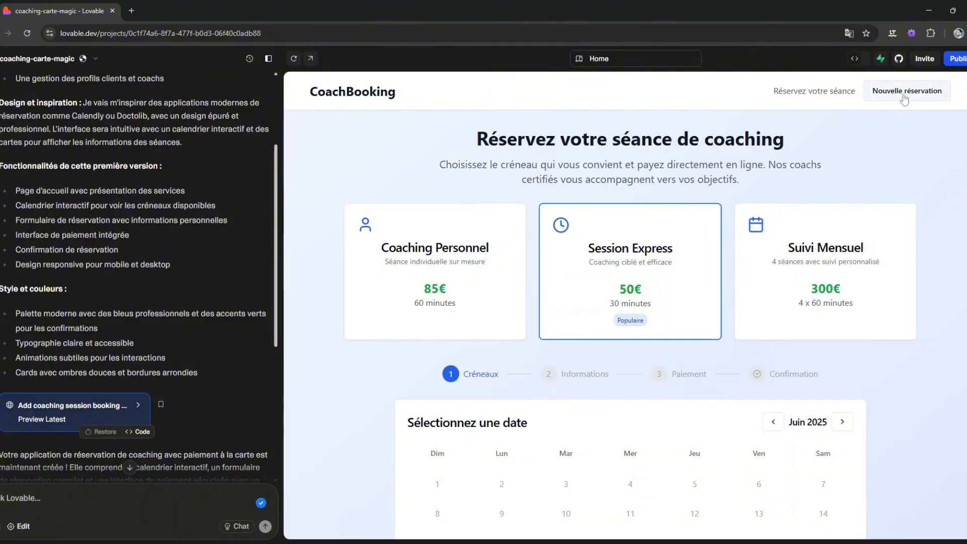
Step: Inspect the preview's booking steps and date calendar, switching to the following month and back to Juin 2025
scroll(831, 176, "down", 2)
scroll(871, 144, "up", 2)
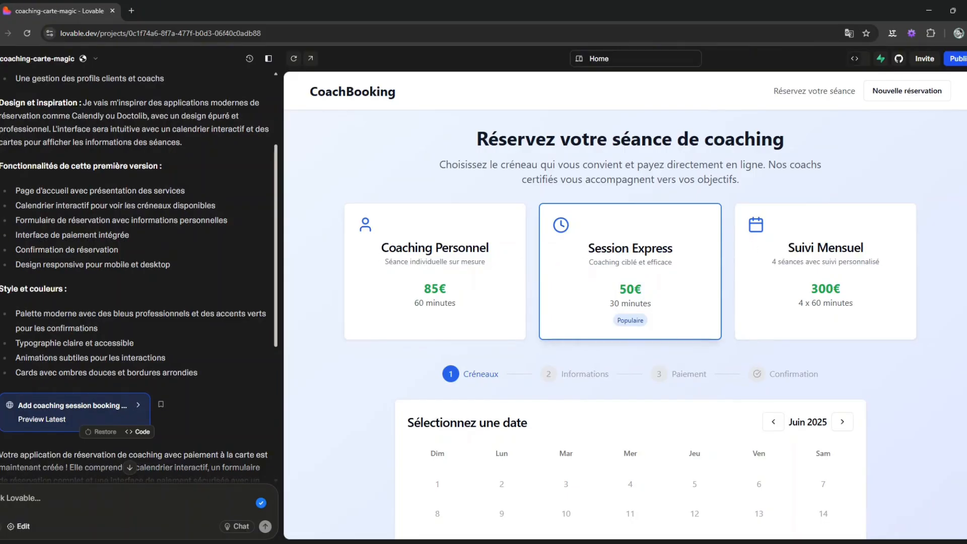
scroll(463, 324, "down", 2)
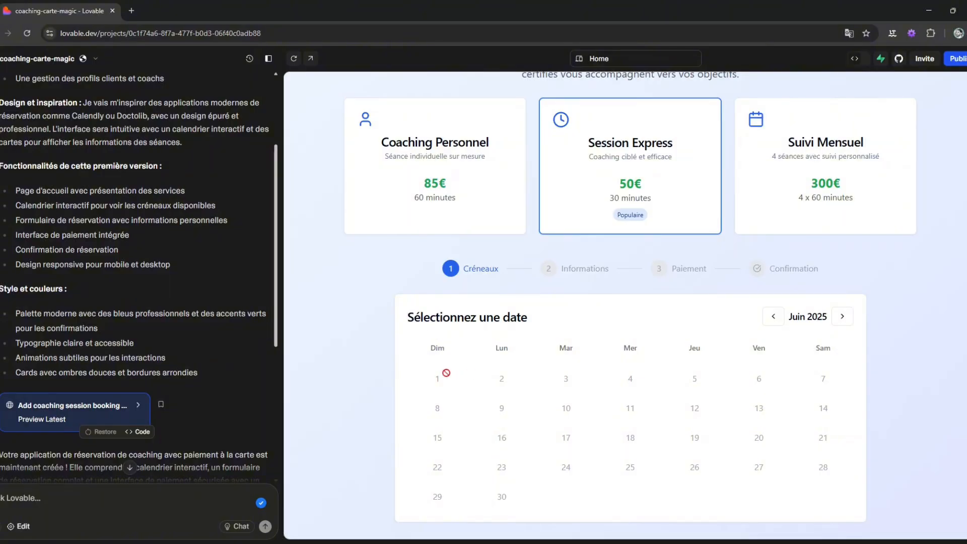
left_click(840, 316)
left_click(772, 316)
scroll(538, 384, "up", 2)
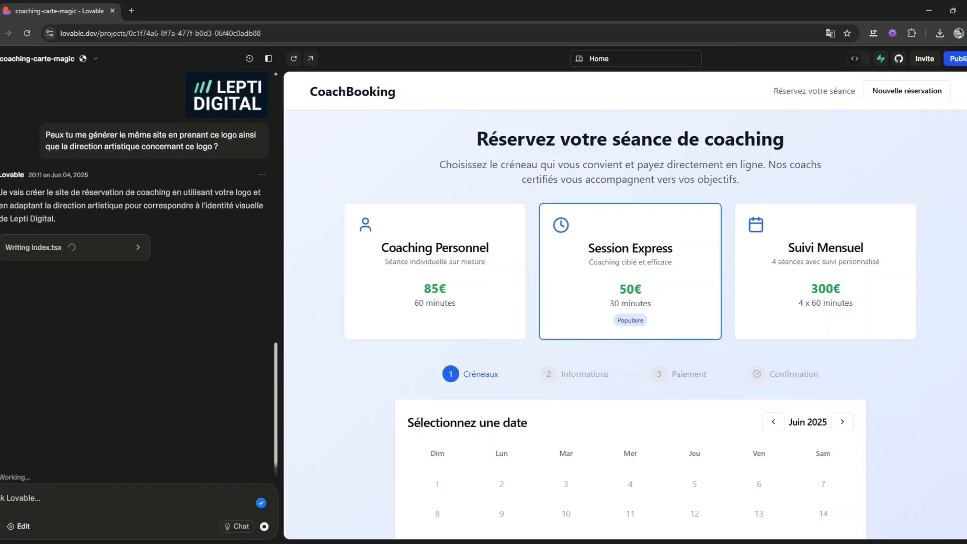
Step: Examine the page redesigned around the Lepti Digital logo, from its main heading to the date calendar
scroll(494, 364, "down", 1)
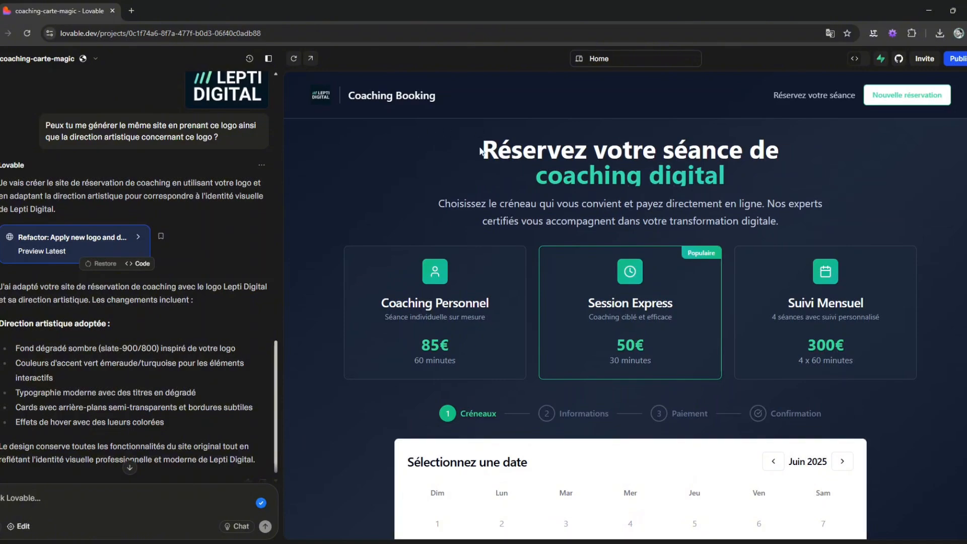
left_click_drag(482, 150, 725, 178)
scroll(304, 275, "down", 3)
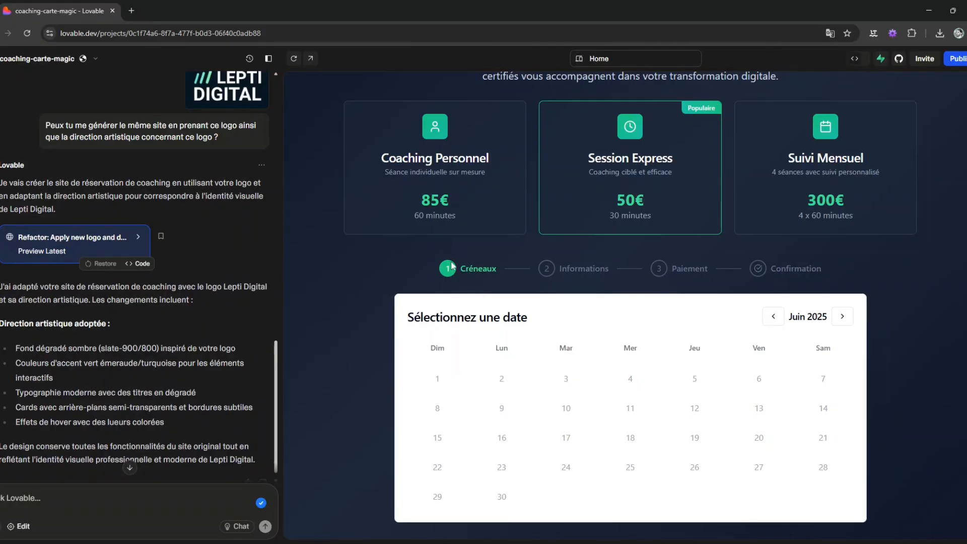
scroll(206, 380, "down", 1)
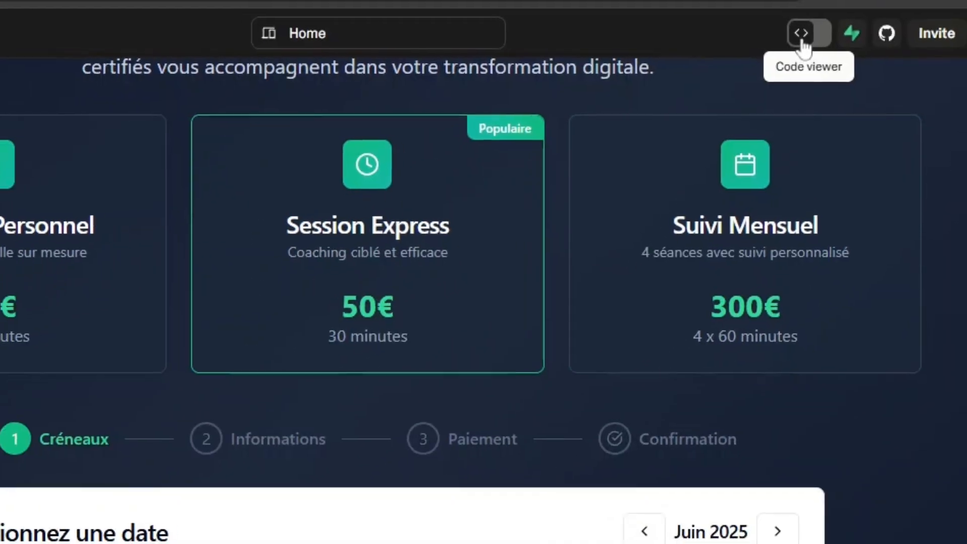
Step: Open the project's code view and look through the source of src/pages/Index.tsx to its last line
left_click(801, 36)
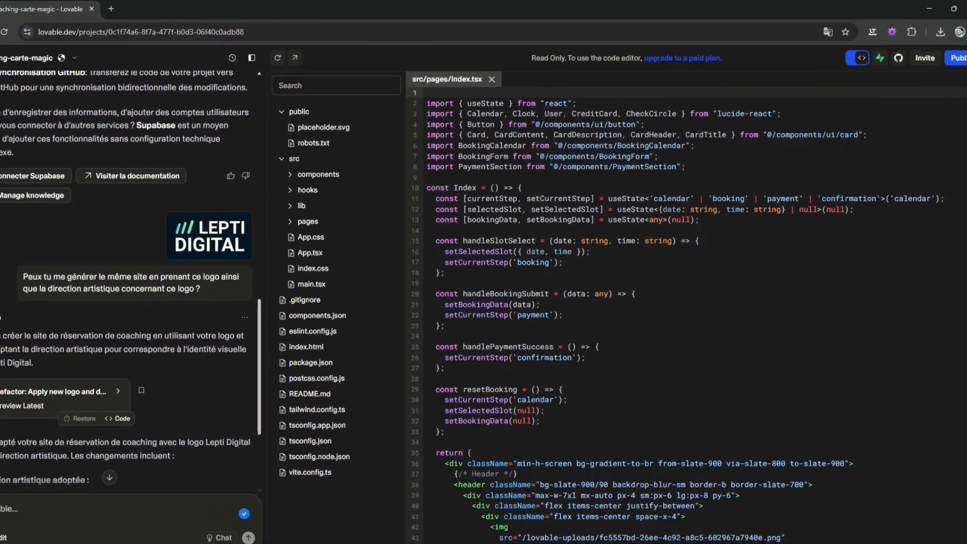
left_click_drag(439, 103, 532, 516)
scroll(576, 272, "down", 20)
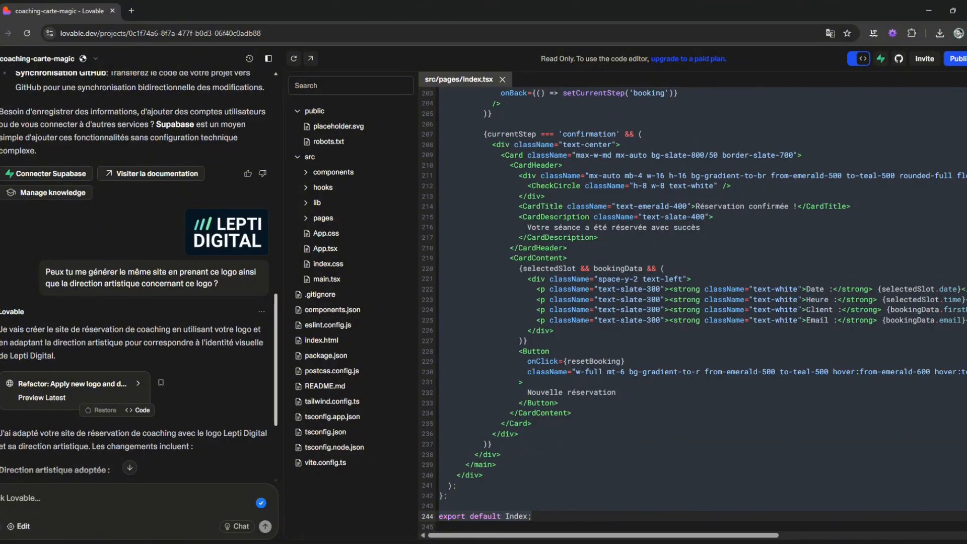